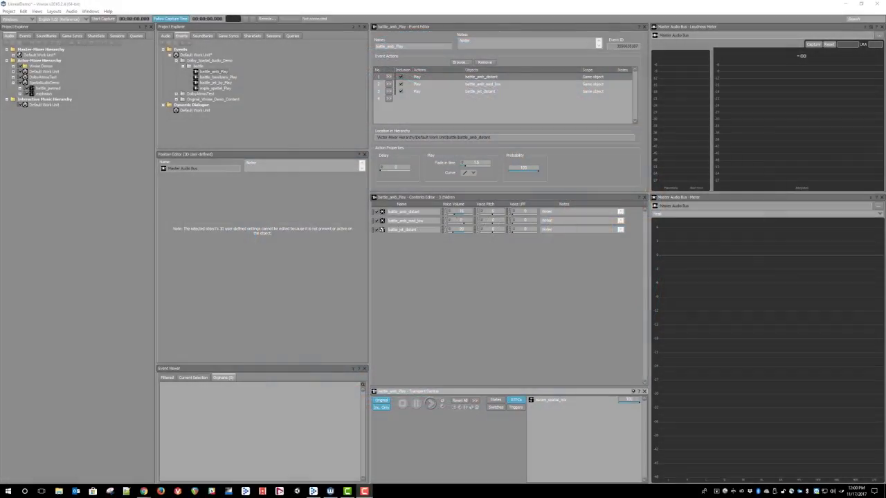
Play the battle ambience, audition battle_amb_distant, and show its centre loop battle_amb_dist_loop_C
{"action": "left_click", "coordinate": [430, 403]}
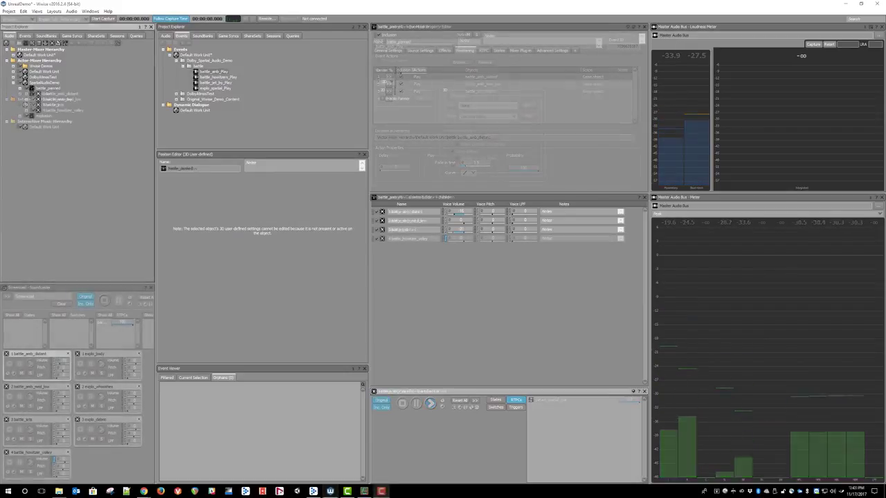
{"action": "left_click", "coordinate": [30, 364]}
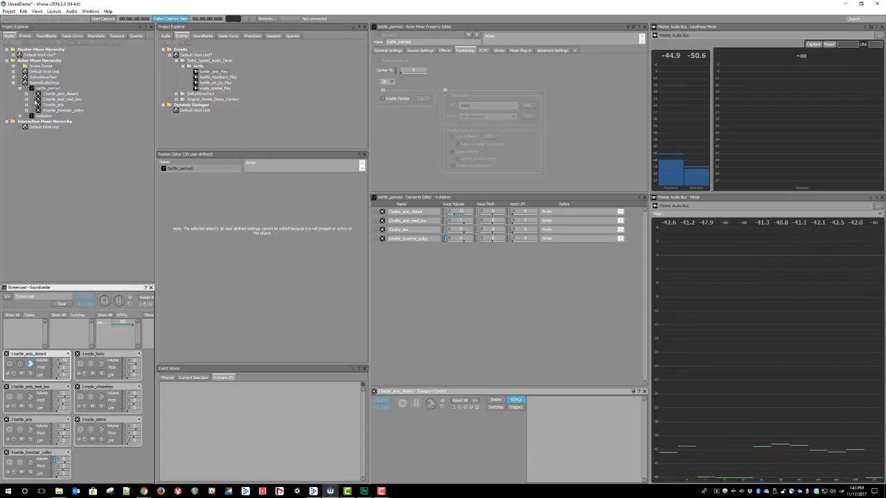
{"action": "left_click", "coordinate": [26, 94]}
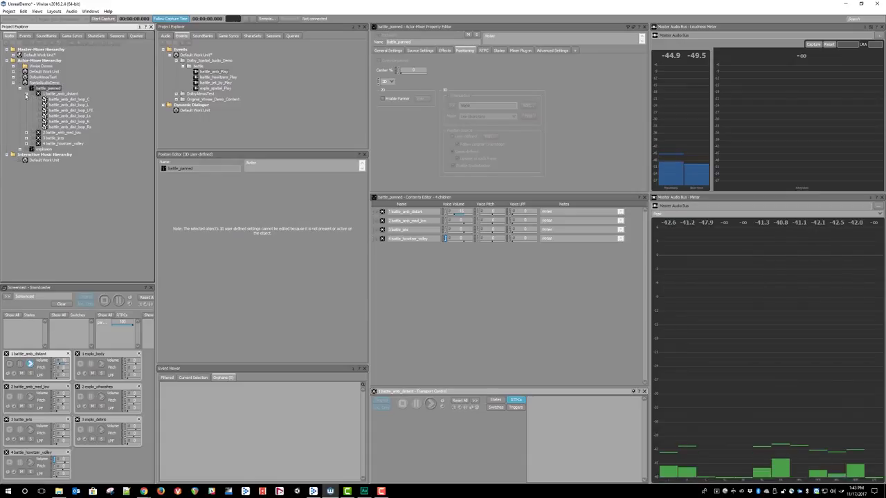
{"action": "left_click", "coordinate": [66, 99]}
Read the emitter positions of distant loops C, L, R, Ls and Rs in turn
{"action": "left_click", "coordinate": [301, 220]}
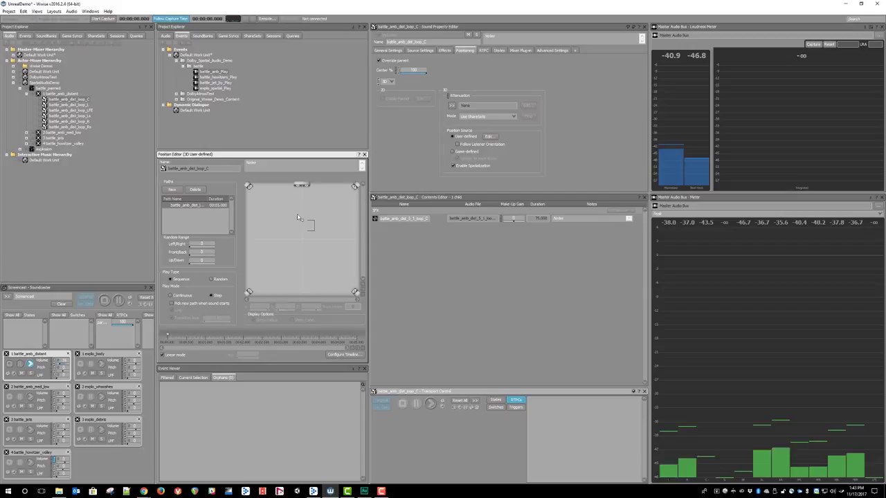
{"action": "left_click", "coordinate": [69, 105]}
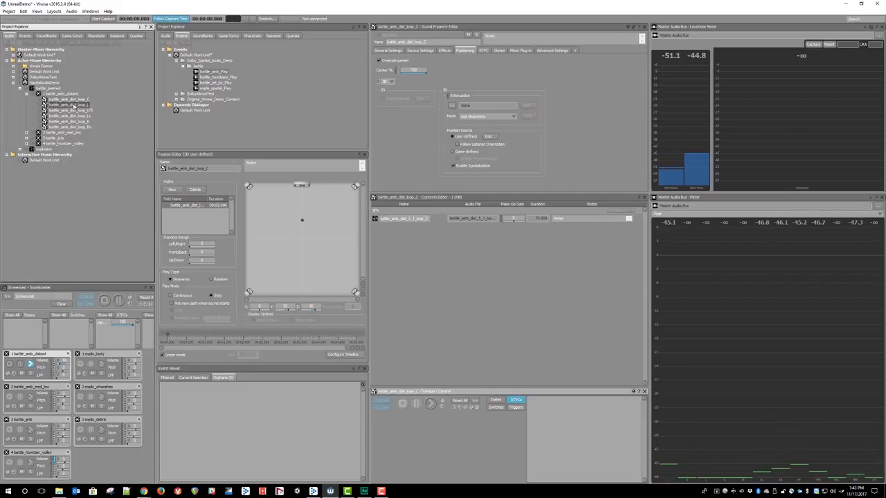
{"action": "left_click", "coordinate": [248, 198]}
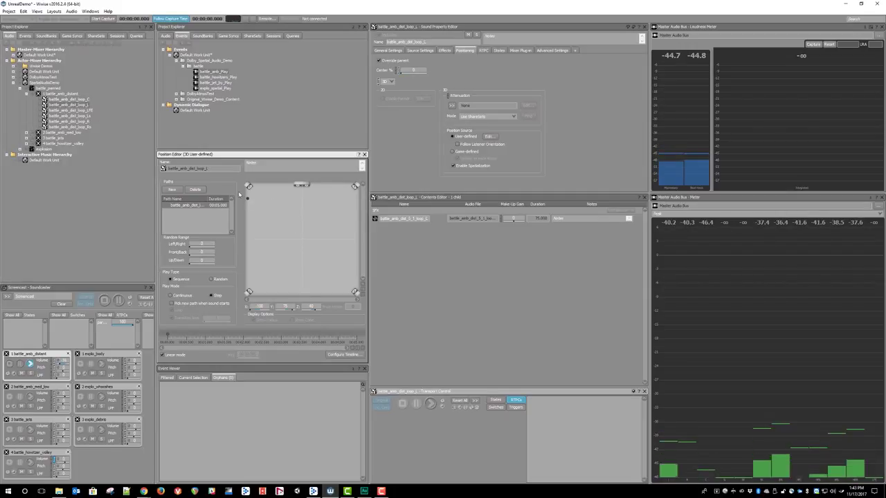
{"action": "left_click", "coordinate": [69, 121]}
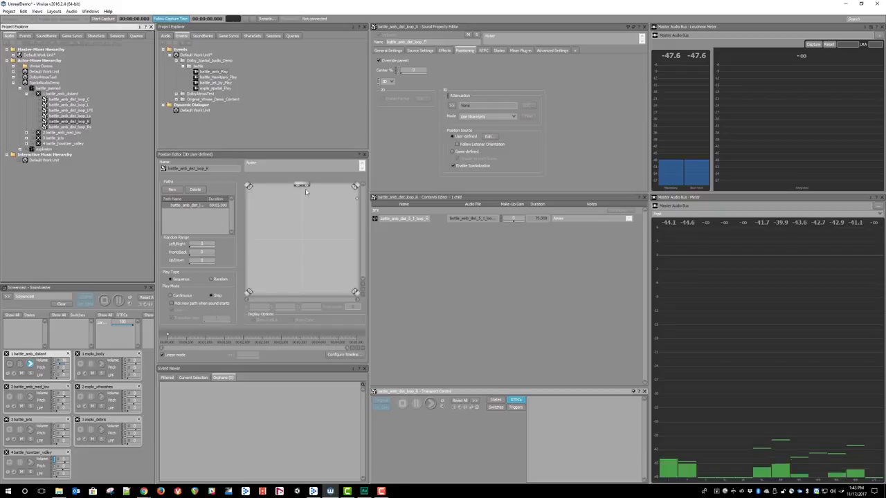
{"action": "left_click", "coordinate": [357, 198]}
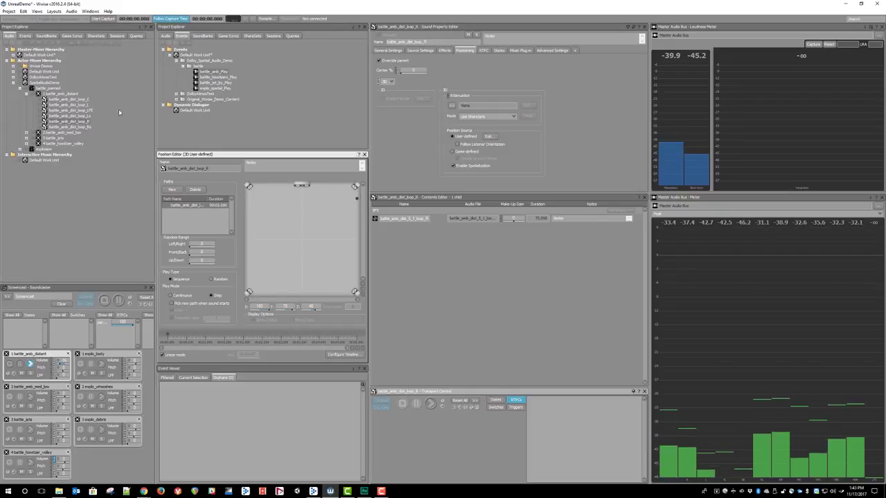
{"action": "left_click", "coordinate": [74, 117]}
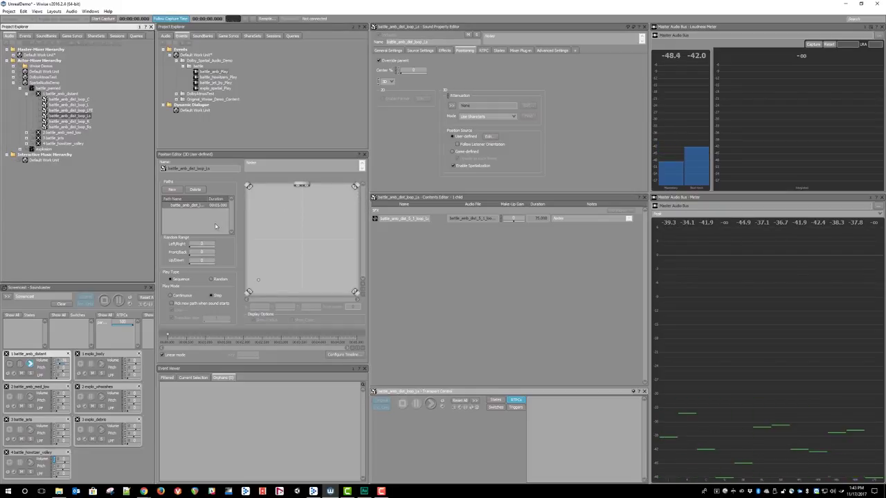
{"action": "left_click", "coordinate": [249, 267]}
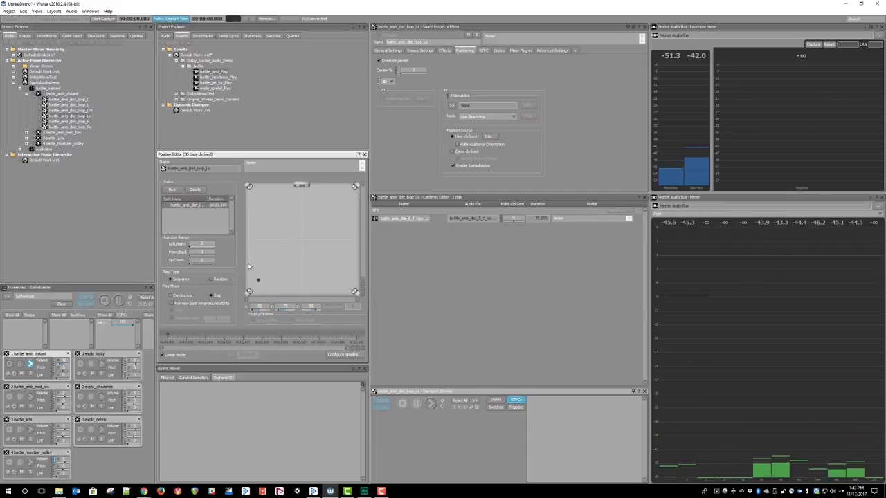
{"action": "left_click", "coordinate": [83, 128]}
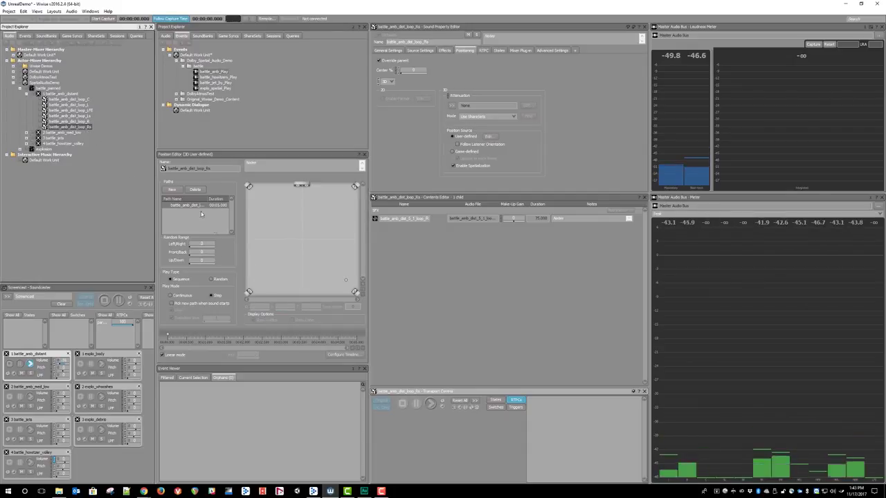
{"action": "left_click", "coordinate": [331, 271]}
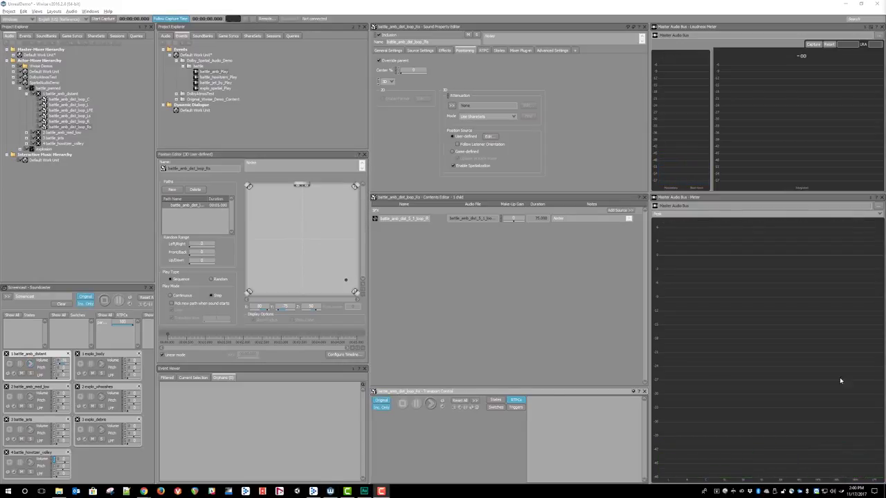
Audition battle_amb_med_low and read the emitter positions of its left and right loops
{"action": "left_click", "coordinate": [29, 398]}
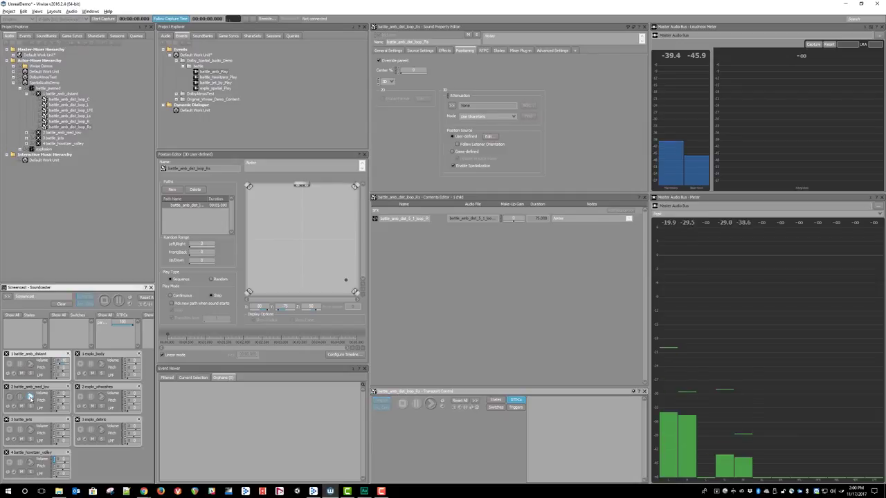
{"action": "left_click", "coordinate": [27, 93]}
{"action": "left_click", "coordinate": [28, 99]}
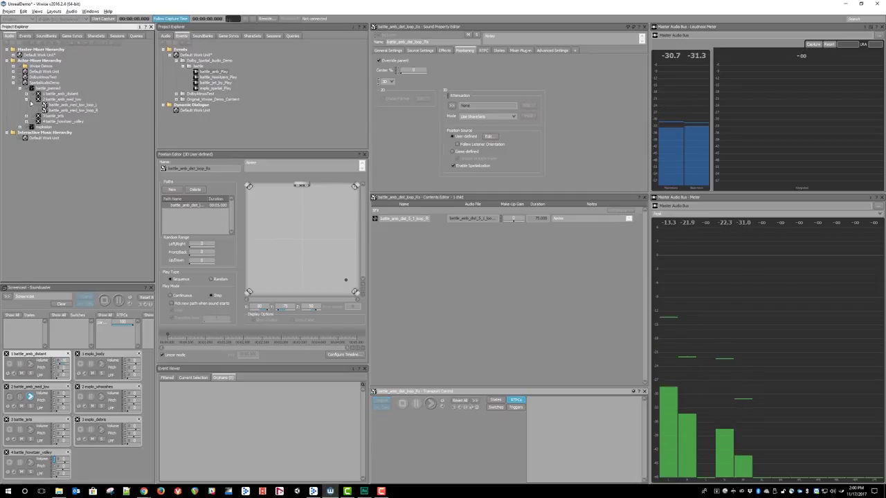
{"action": "left_click", "coordinate": [67, 104]}
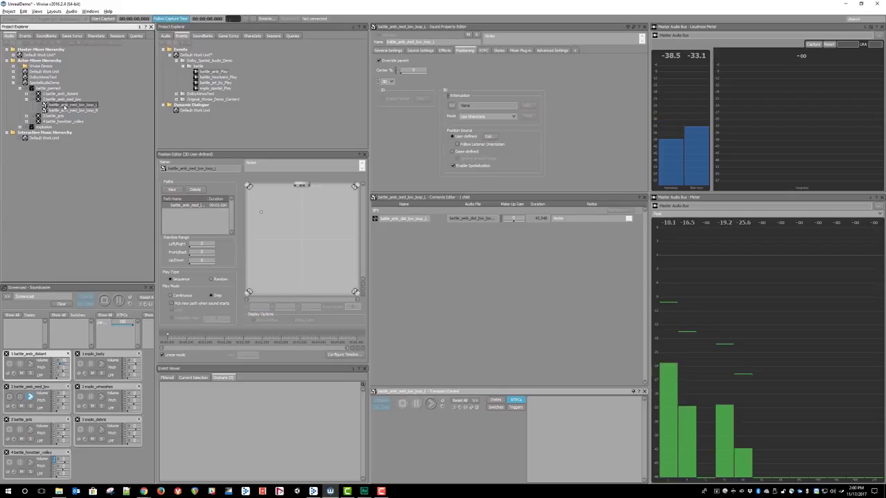
{"action": "left_click", "coordinate": [261, 212]}
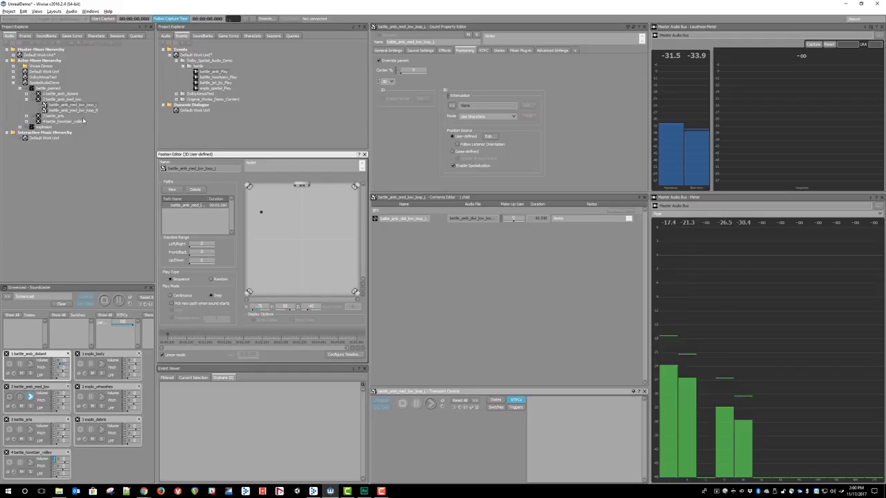
{"action": "left_click", "coordinate": [78, 111]}
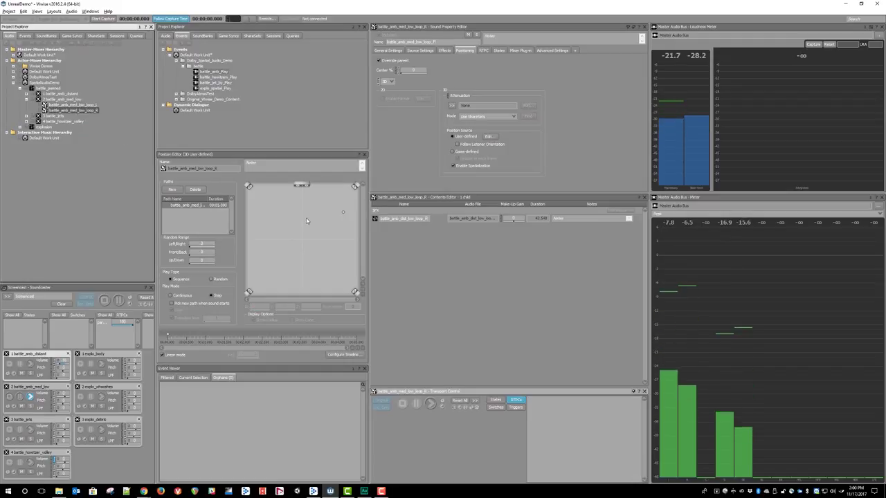
{"action": "left_click_drag", "start_coordinate": [324, 202], "coordinate": [350, 223]}
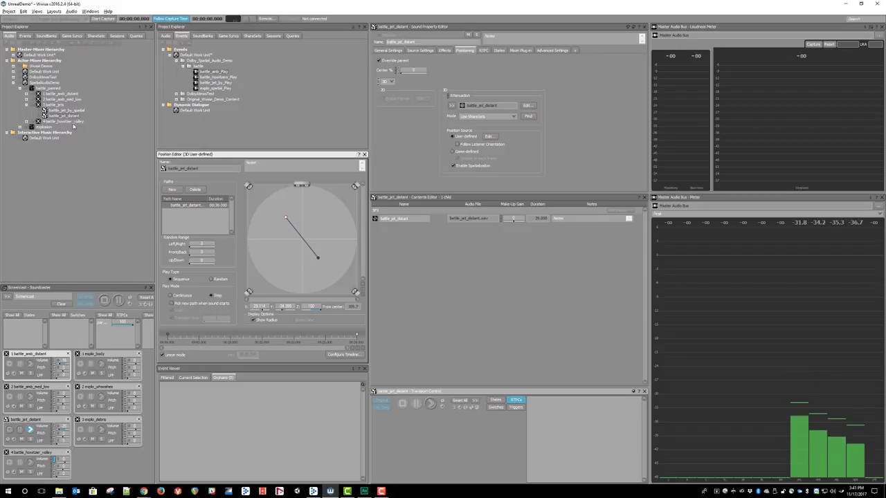
Play battle_jet_by_spatial's flyby and select its middle path point to read coordinates
{"action": "key", "text": "Up"}
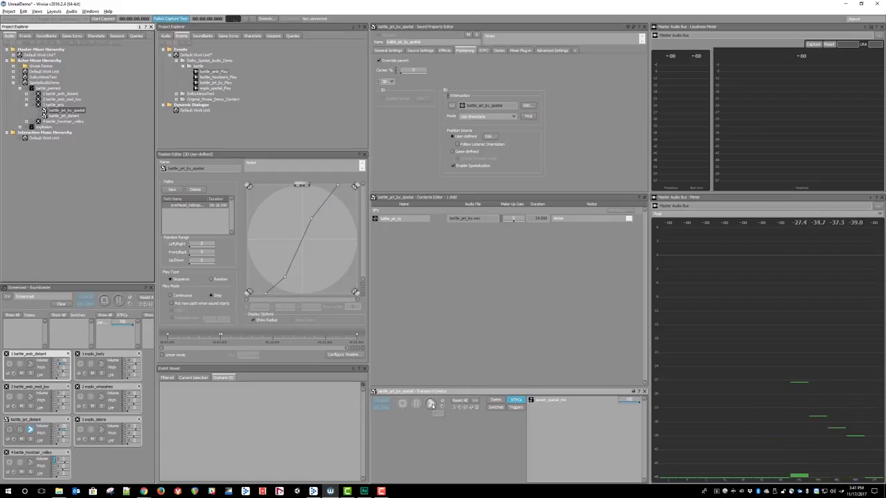
{"action": "left_click", "coordinate": [430, 404]}
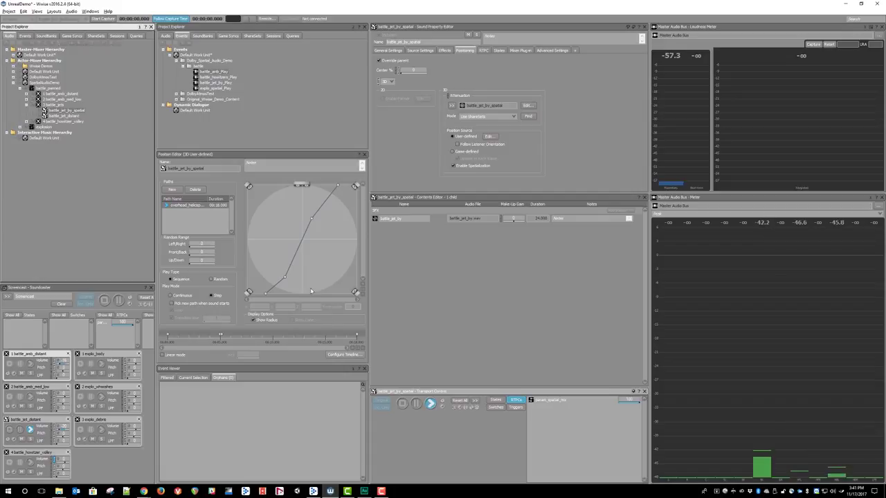
{"action": "left_click", "coordinate": [265, 281]}
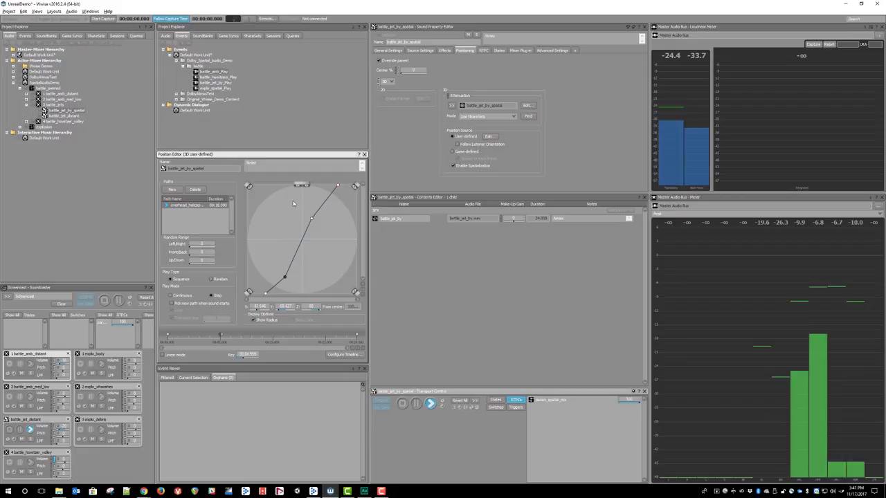
{"action": "left_click_drag", "start_coordinate": [293, 201], "coordinate": [323, 235]}
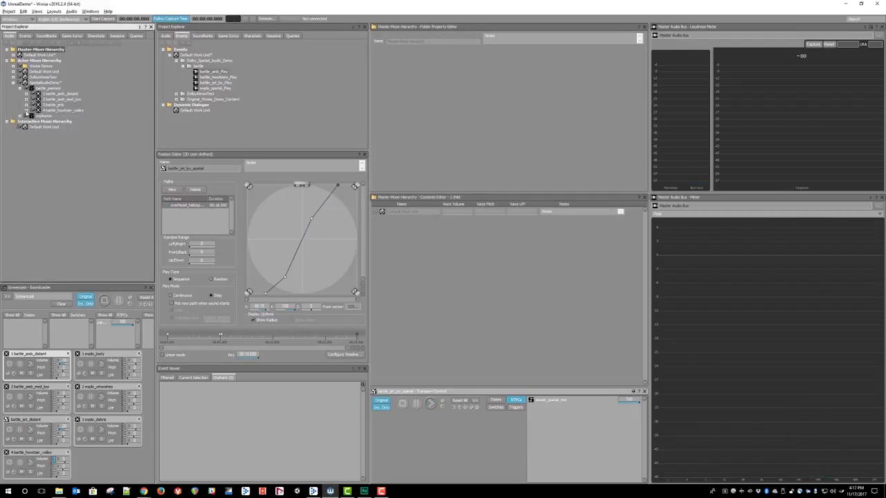
Play battle_howitzer_volley and select the lower path point of its left layer
{"action": "left_click", "coordinate": [26, 111]}
{"action": "left_click", "coordinate": [51, 111]}
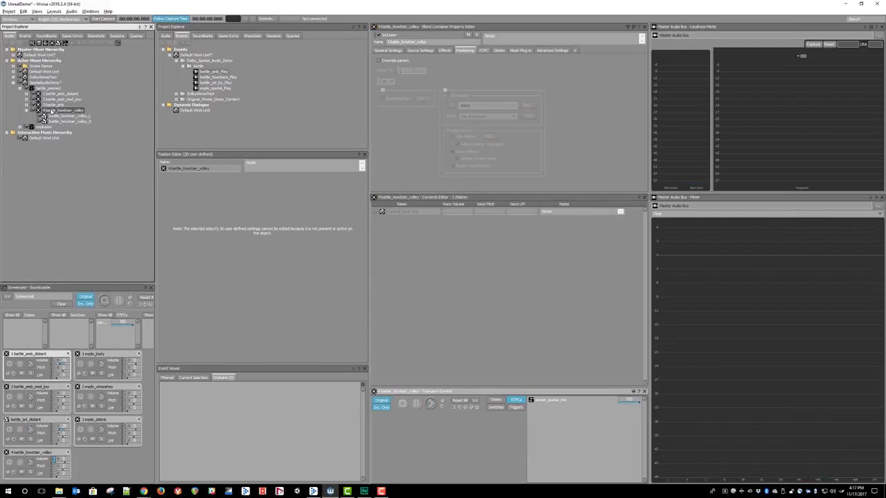
{"action": "left_click", "coordinate": [430, 403]}
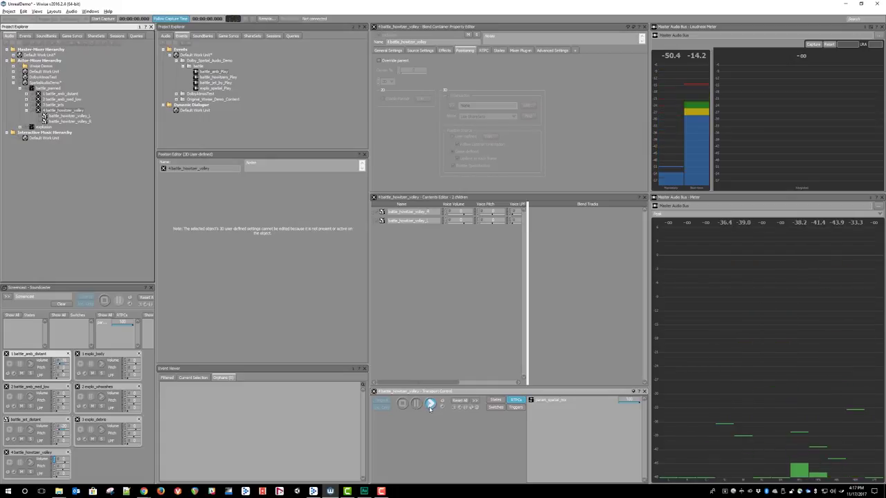
{"action": "left_click", "coordinate": [66, 116]}
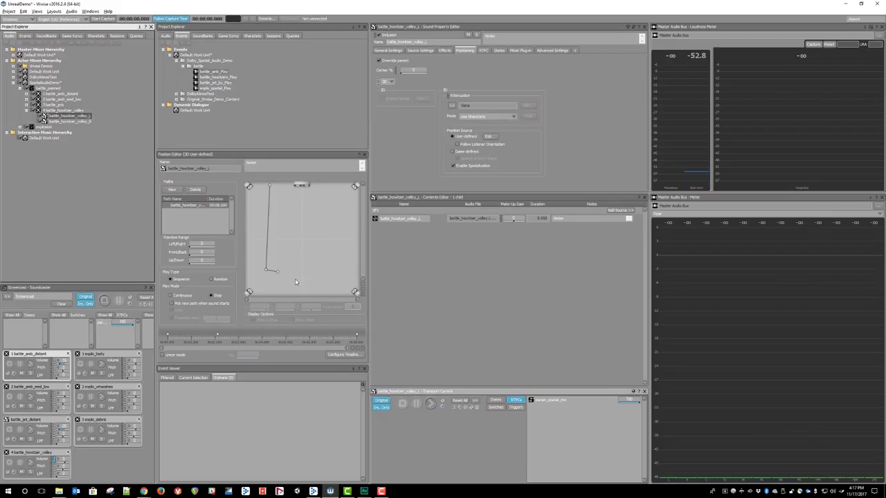
{"action": "mouse_move", "coordinate": [296, 282]}
{"action": "left_mouse_down"}
{"action": "mouse_move", "coordinate": [271, 259]}
{"action": "mouse_move", "coordinate": [274, 275]}
{"action": "left_mouse_up"}
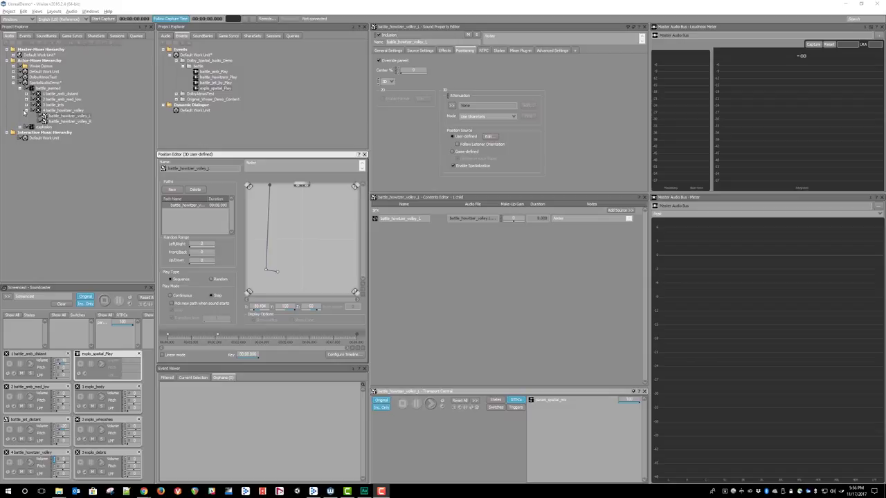
Collapse the howitzer volley, expand the explosion group and play explo_spatial_Play
{"action": "left_click", "coordinate": [26, 110]}
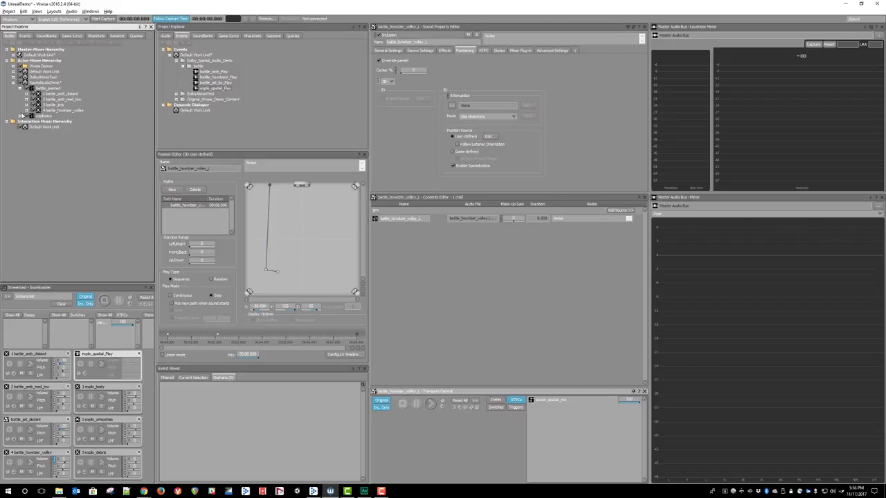
{"action": "left_click", "coordinate": [21, 116]}
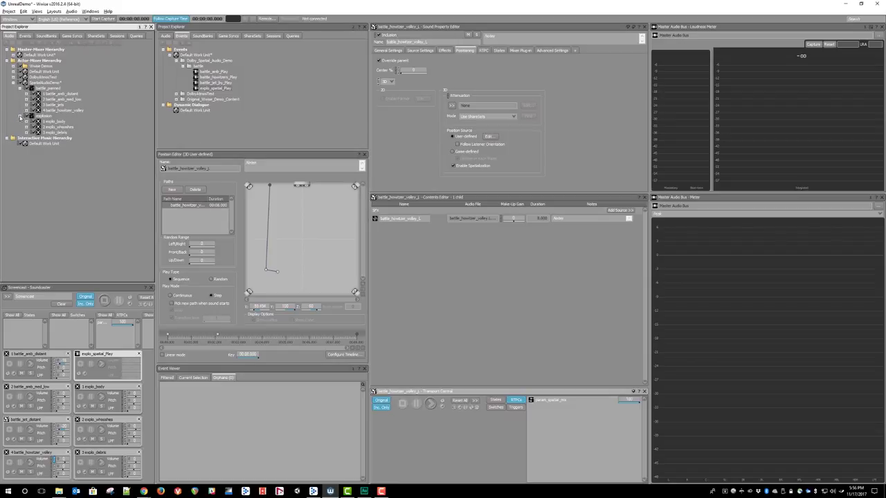
{"action": "left_click", "coordinate": [43, 116]}
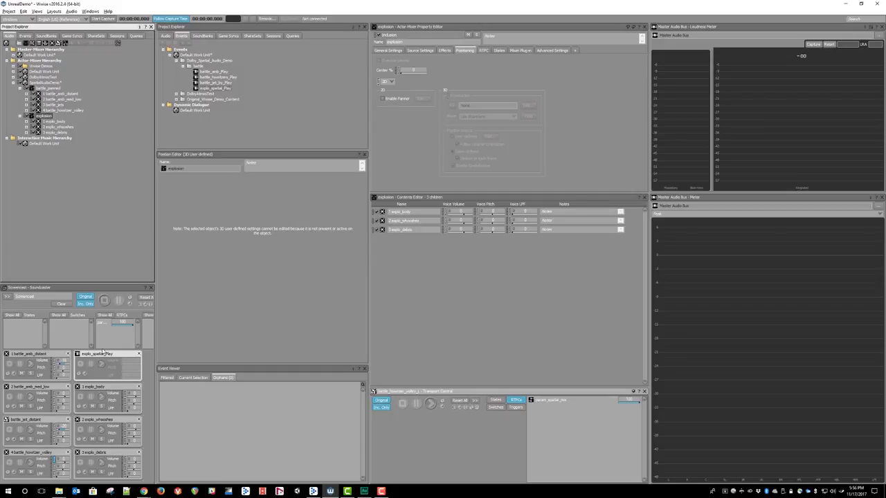
{"action": "left_click", "coordinate": [102, 366]}
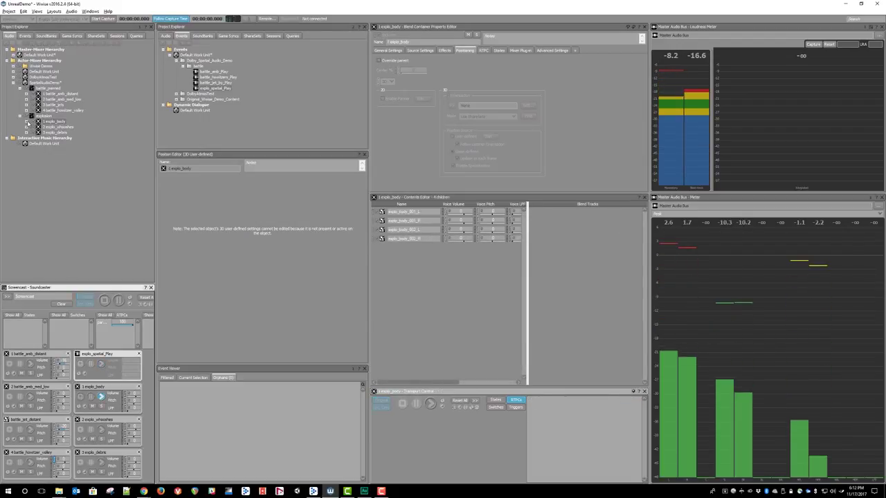
Expand explo_body and view the paths of its 001_R and 002_R sounds
{"action": "double_click", "coordinate": [54, 122]}
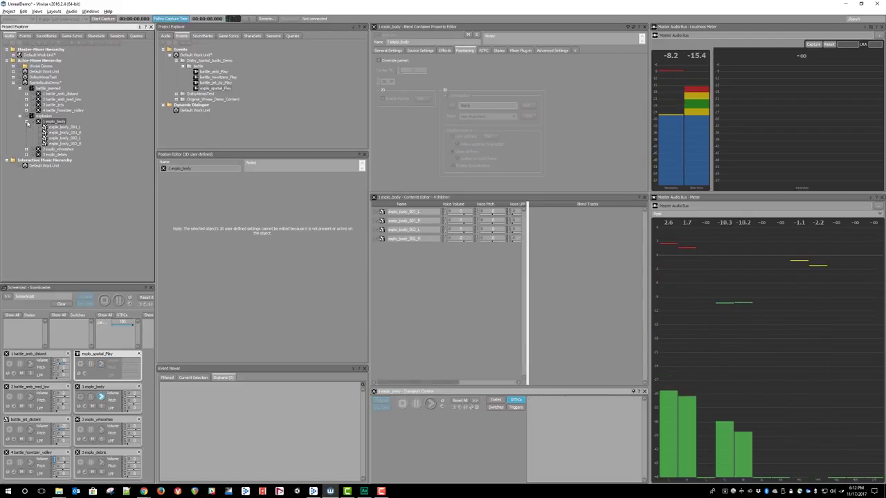
{"action": "left_click", "coordinate": [61, 133]}
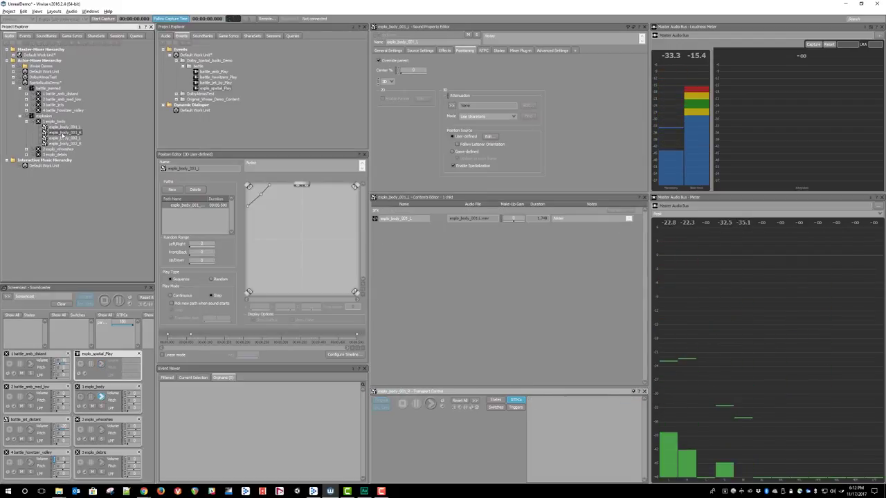
{"action": "left_click", "coordinate": [66, 137]}
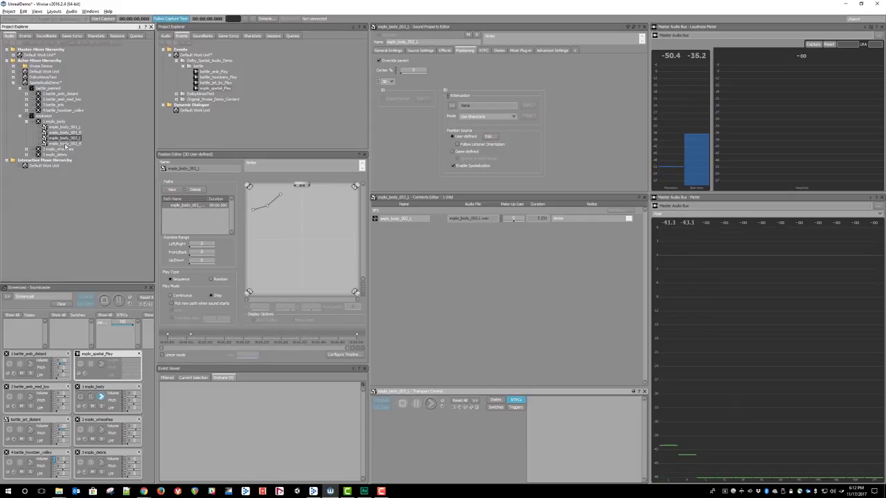
{"action": "left_click", "coordinate": [67, 143]}
Read the path point coordinates of explo_body_001_L and explo_body_002_L
{"action": "left_click", "coordinate": [62, 127]}
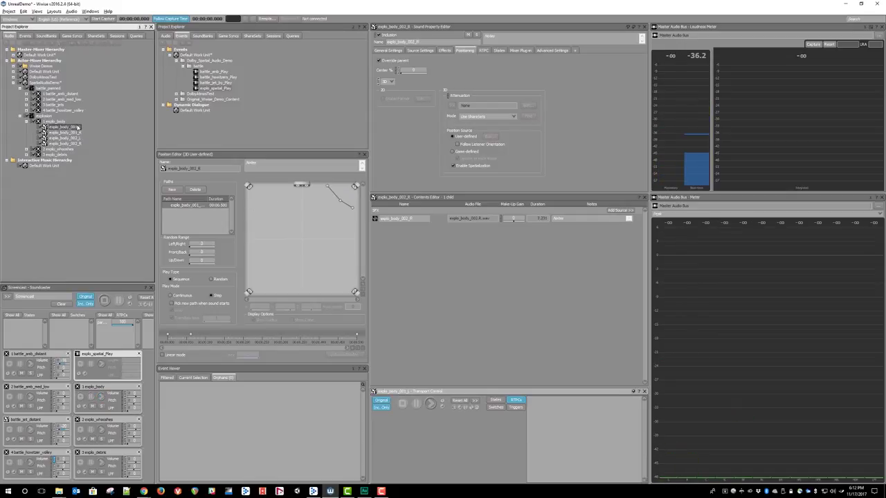
{"action": "left_click", "coordinate": [270, 188]}
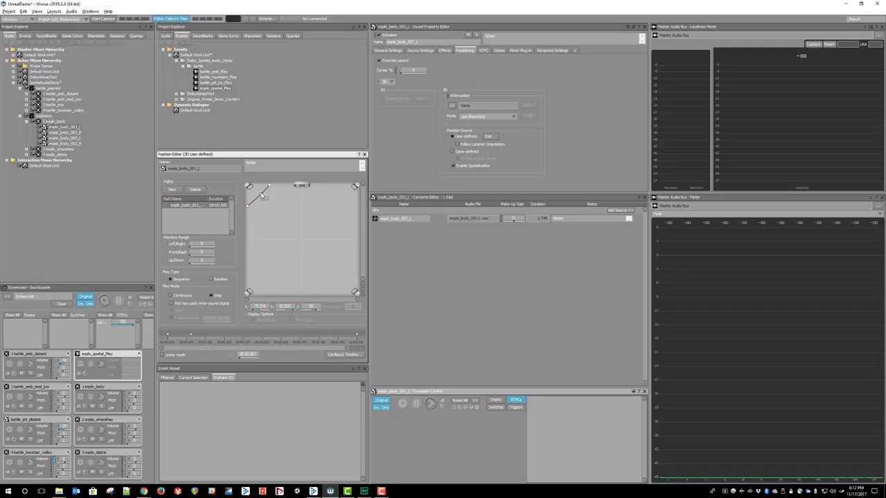
{"action": "left_click", "coordinate": [247, 204]}
{"action": "left_click", "coordinate": [76, 139]}
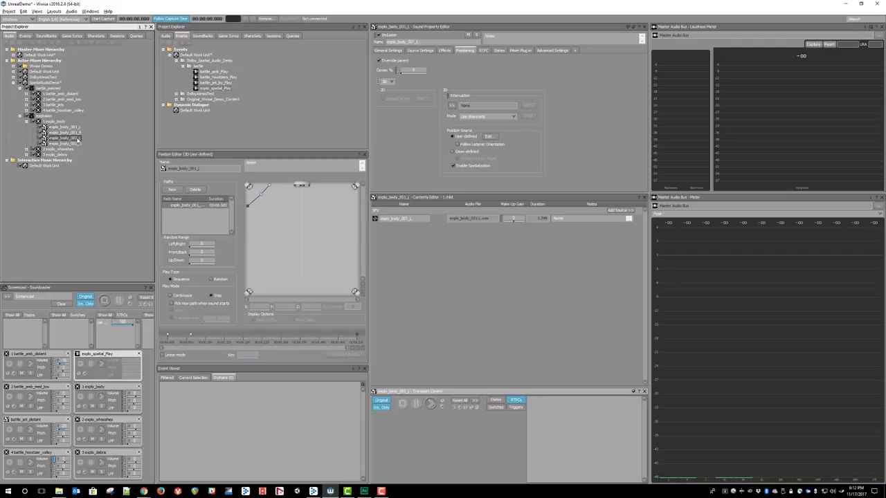
{"action": "left_click", "coordinate": [277, 194]}
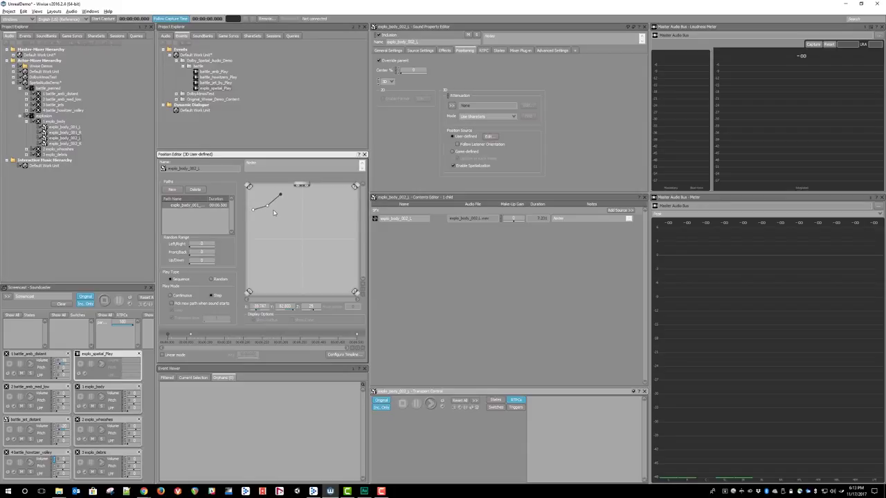
{"action": "left_click", "coordinate": [267, 205]}
{"action": "left_click", "coordinate": [252, 209]}
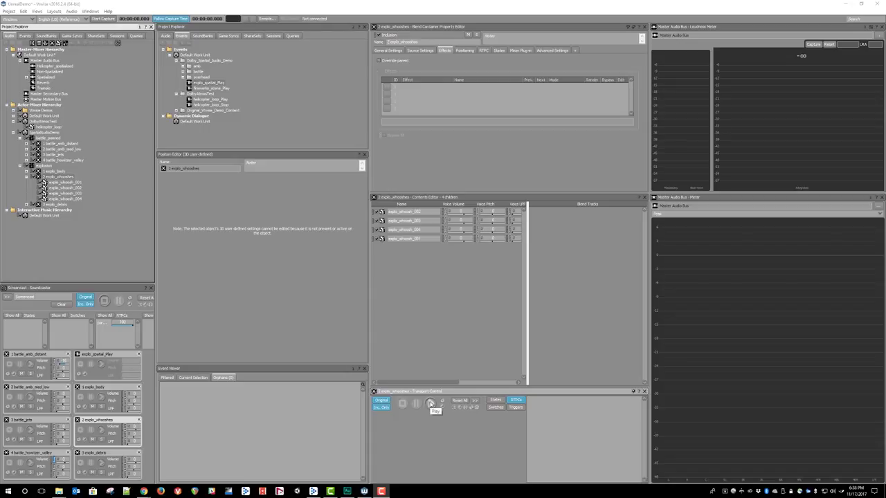
Audition explo_whooshes, then view and play the paths of explo_whoosh_001 and explo_whoosh_004
{"action": "left_click", "coordinate": [430, 403]}
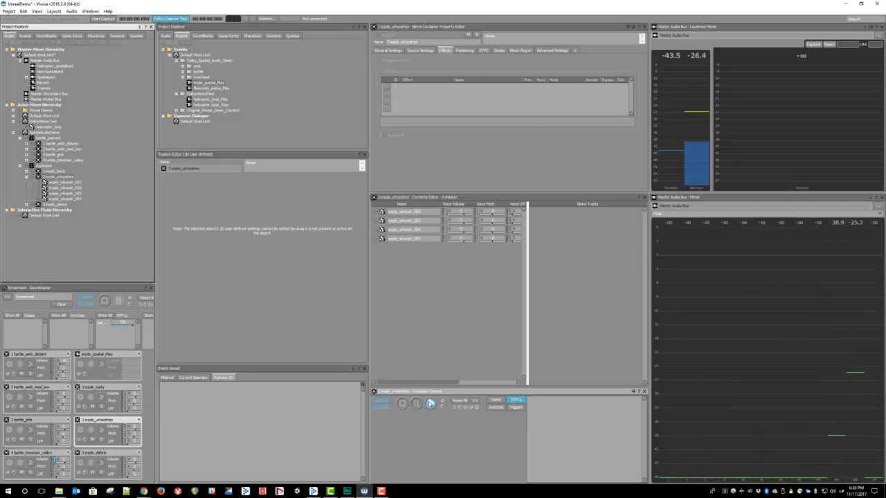
{"action": "left_click", "coordinate": [64, 182]}
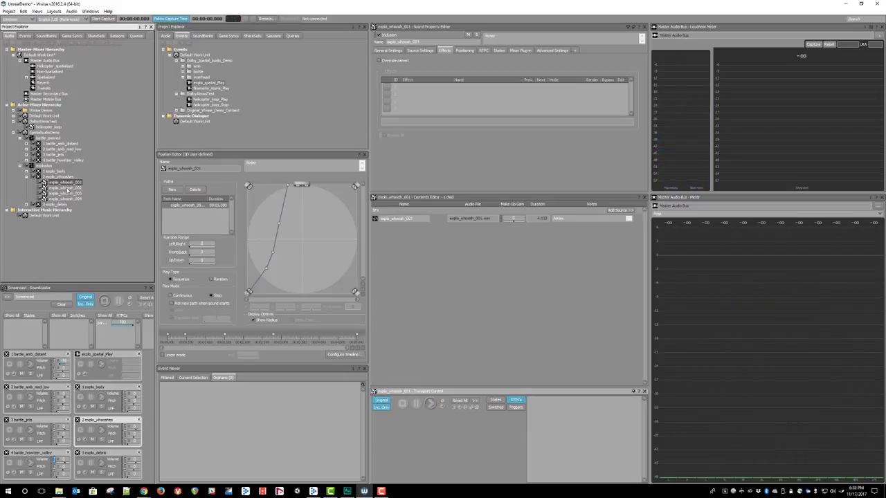
{"action": "left_click", "coordinate": [66, 199]}
{"action": "left_click", "coordinate": [431, 403]}
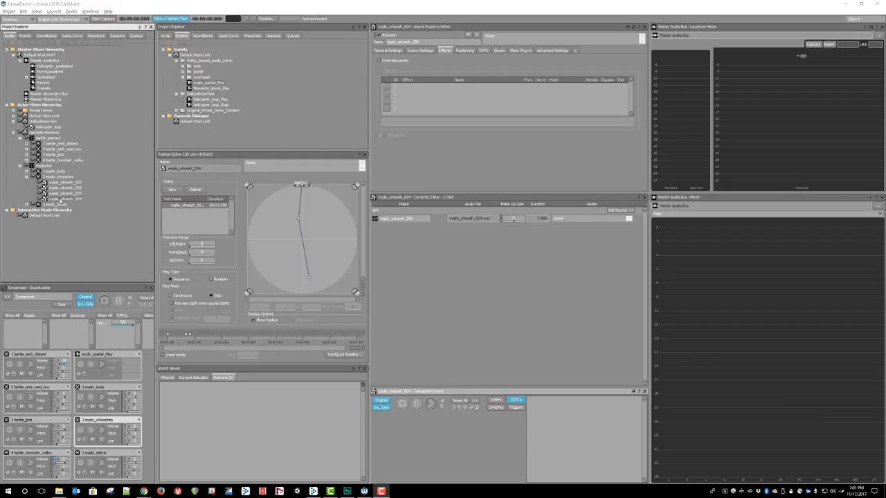
Collapse the whooshes, expand 3 explo_debris and play it
{"action": "left_click", "coordinate": [26, 177]}
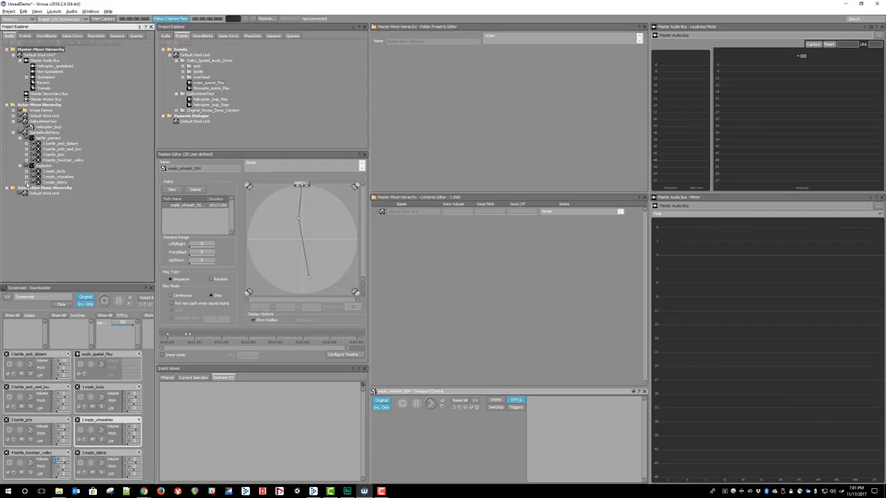
{"action": "left_click", "coordinate": [26, 183]}
{"action": "left_click", "coordinate": [58, 183]}
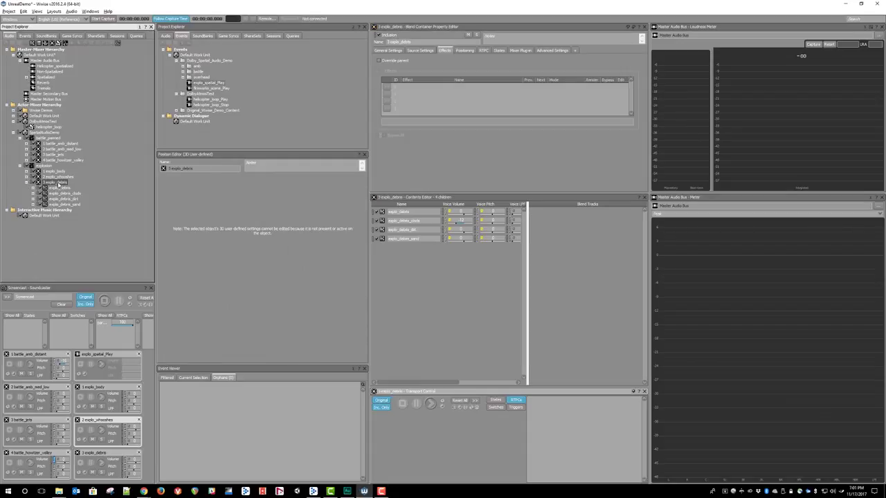
{"action": "key", "text": "space"}
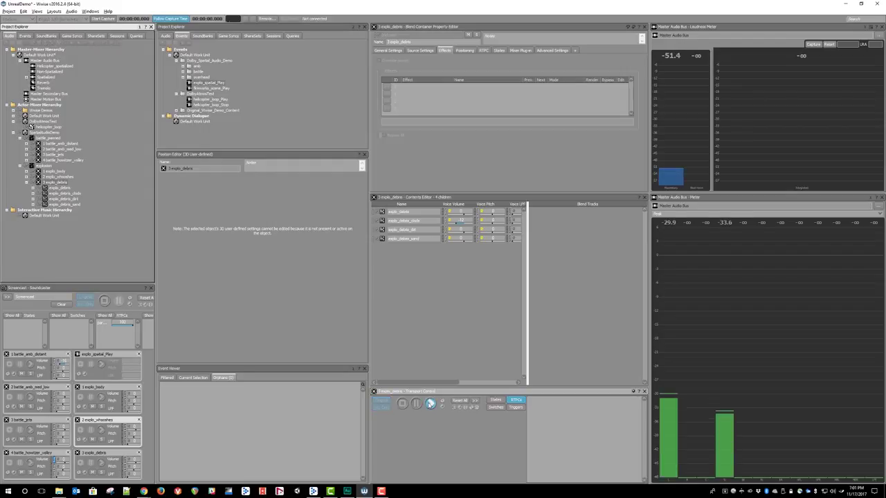
Read the fixed positions of the debris, clods, dirt and sand sounds
{"action": "left_click", "coordinate": [80, 188]}
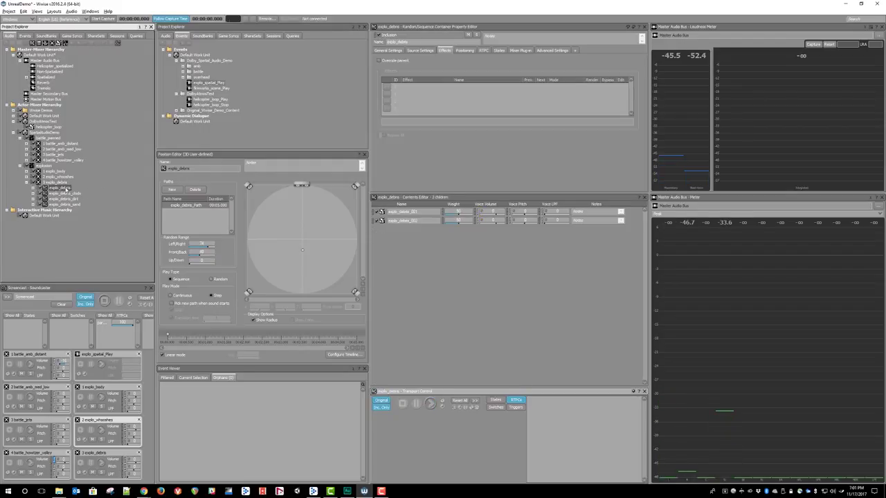
{"action": "left_click", "coordinate": [302, 249]}
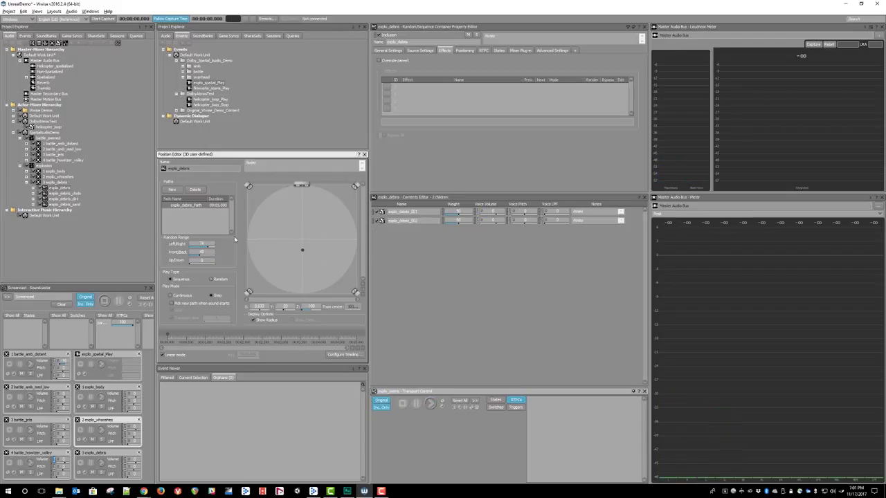
{"action": "left_click", "coordinate": [65, 193]}
{"action": "left_click", "coordinate": [283, 275]}
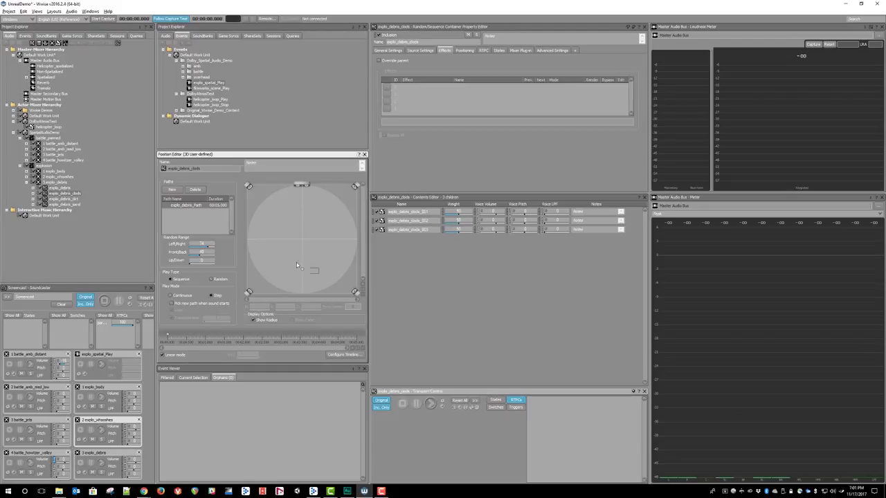
{"action": "left_click", "coordinate": [74, 199]}
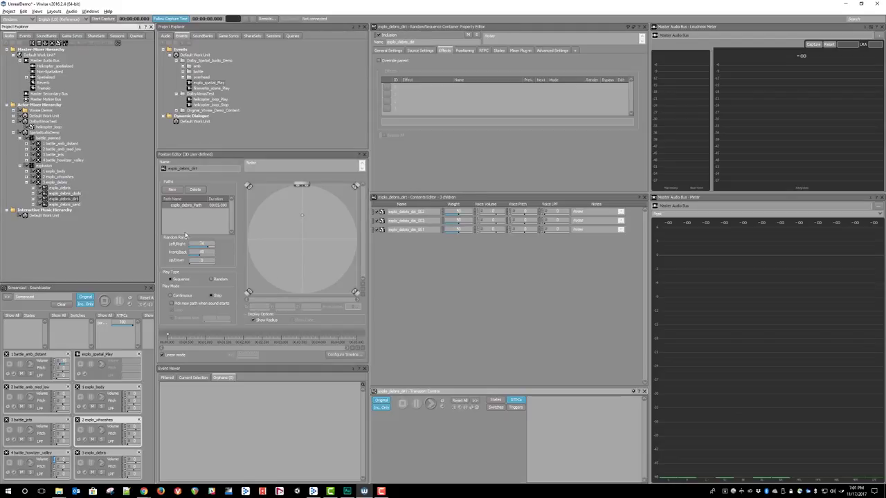
{"action": "left_click", "coordinate": [301, 214]}
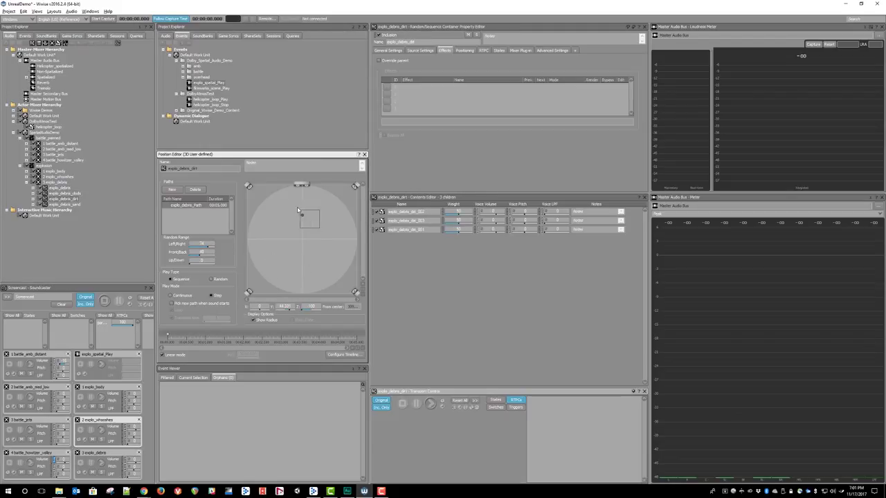
{"action": "left_click", "coordinate": [69, 205]}
{"action": "left_click_drag", "start_coordinate": [316, 252], "coordinate": [290, 229]}
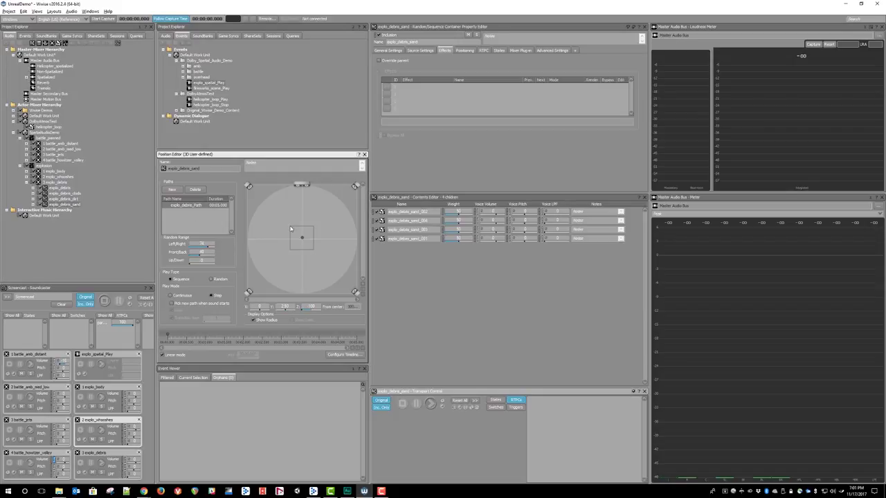